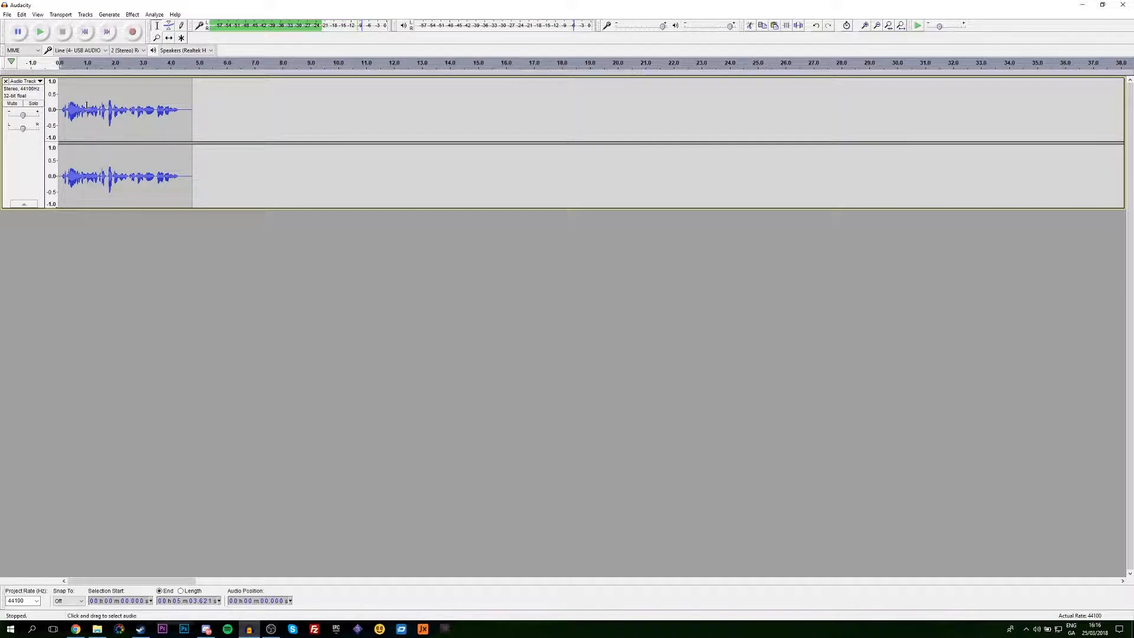
- Play the voice recording, then import the audio file Be A King as a new track
left_click(41, 33)
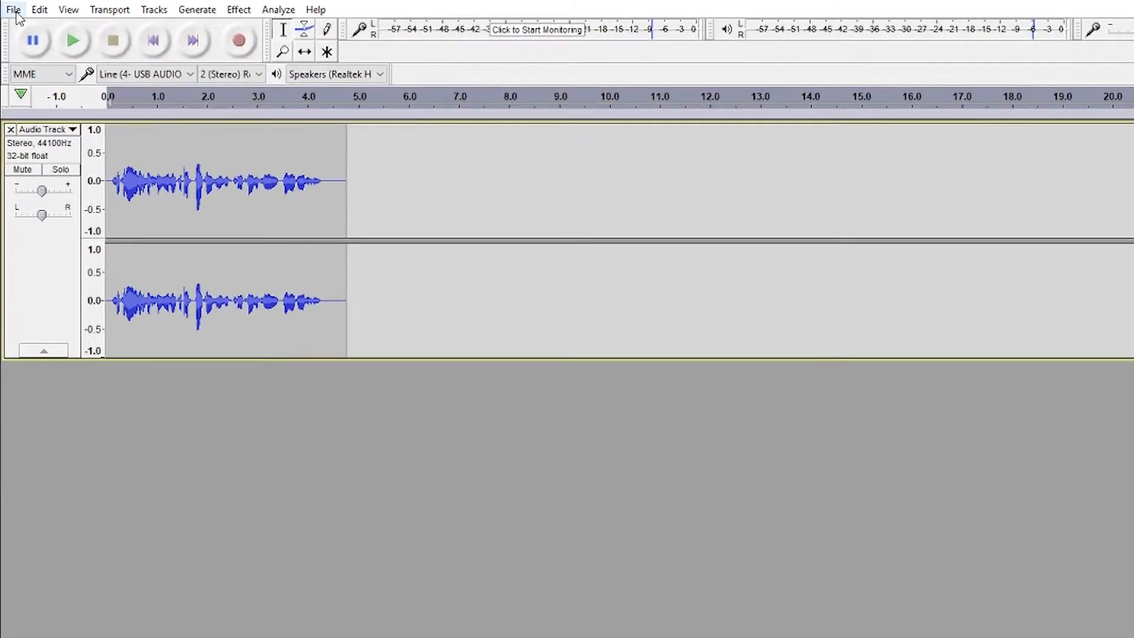
left_click(8, 14)
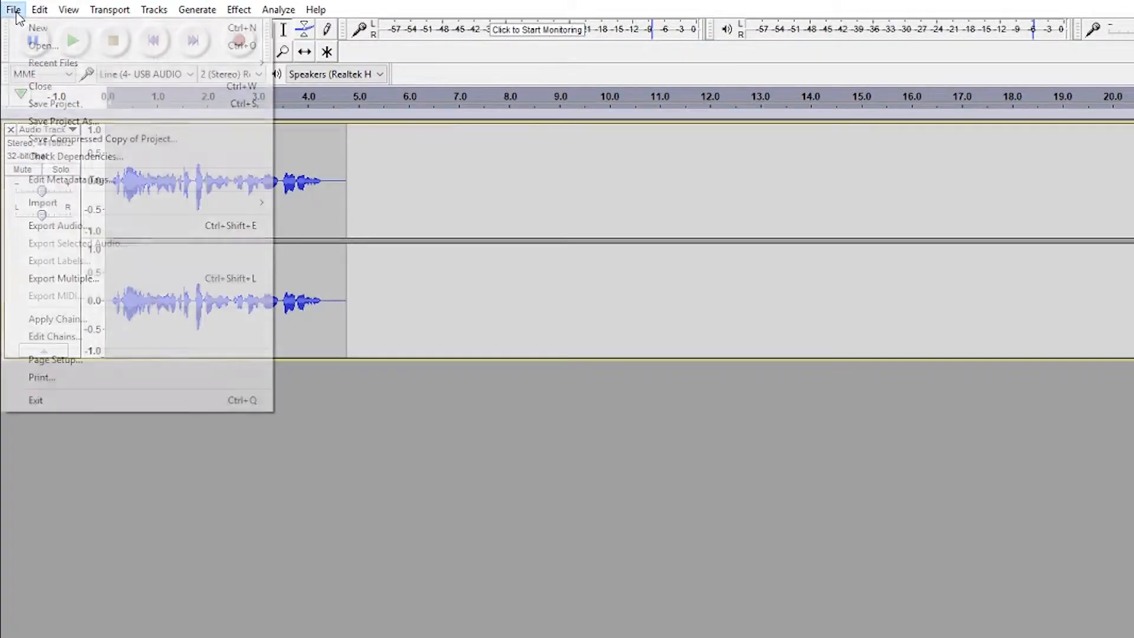
mouse_move(203, 204)
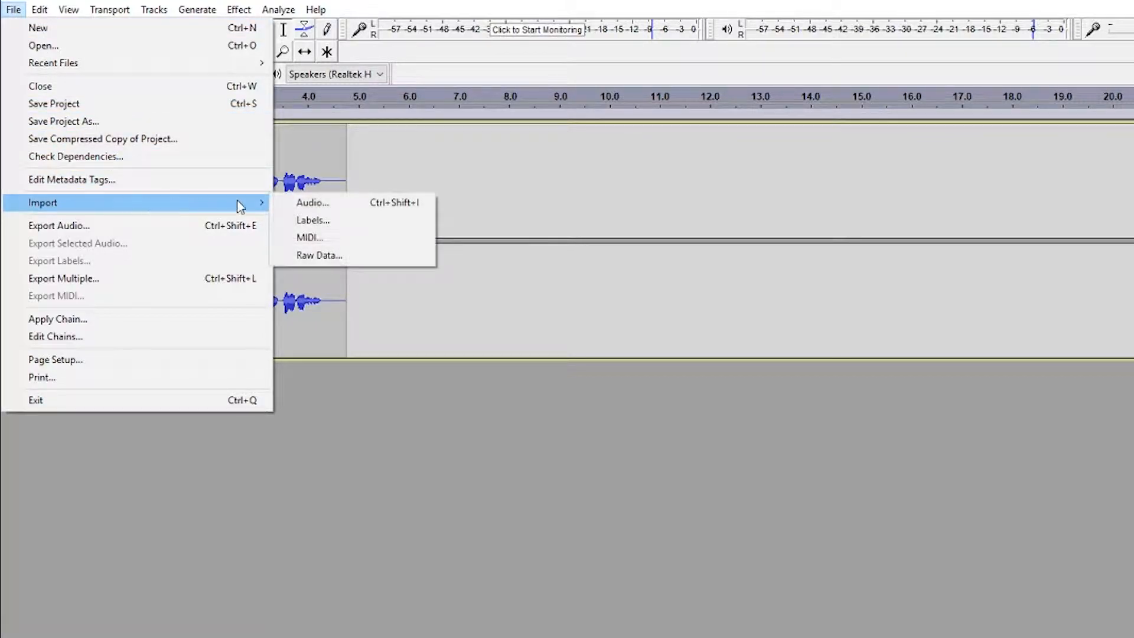
left_click(340, 203)
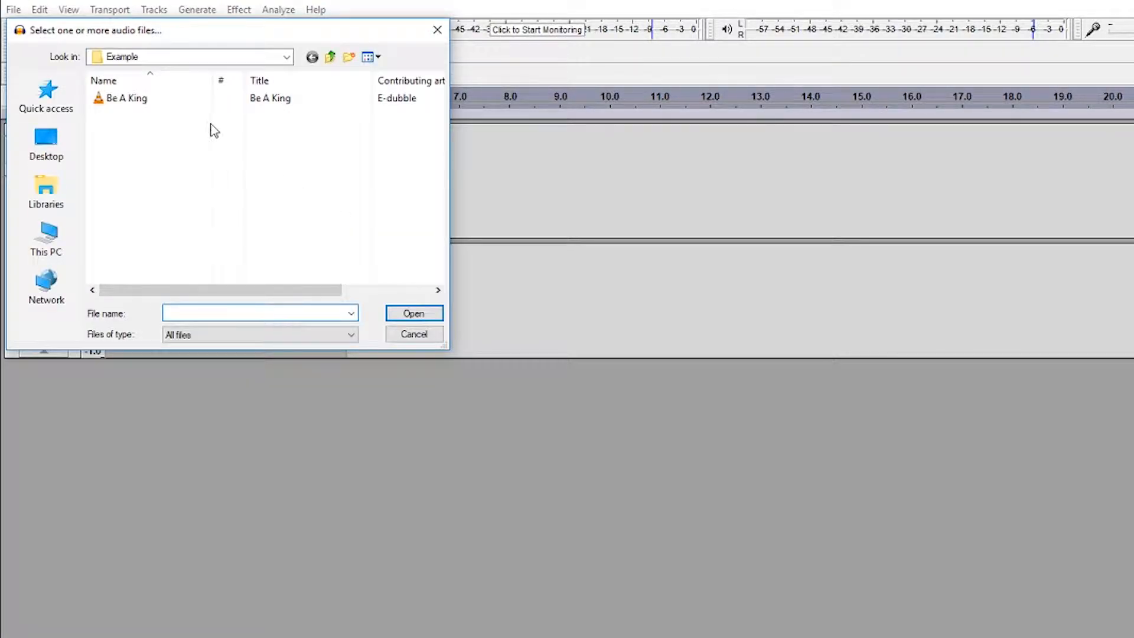
left_click(151, 98)
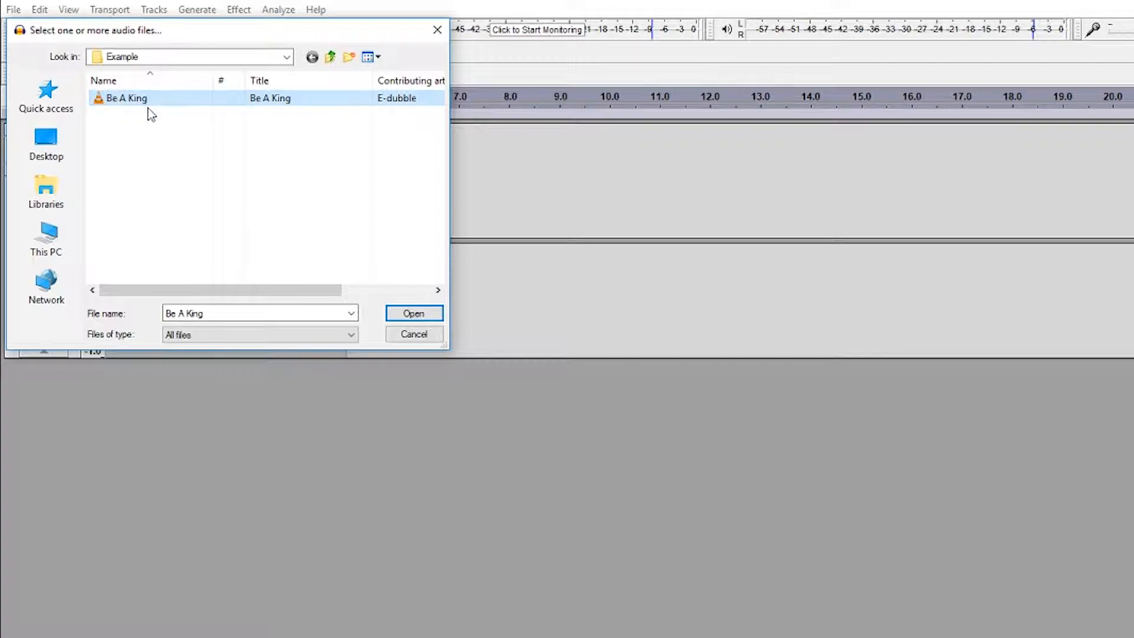
left_click(414, 314)
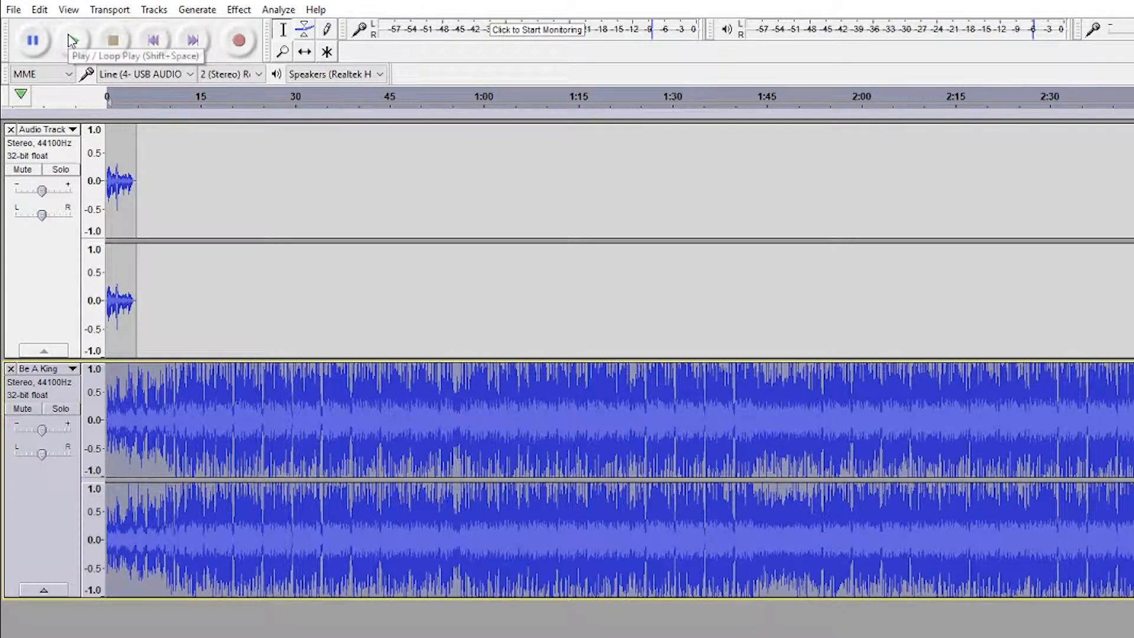
- Preview both tracks and lower the Be A King track's gain slider to its minimum
left_click(72, 40)
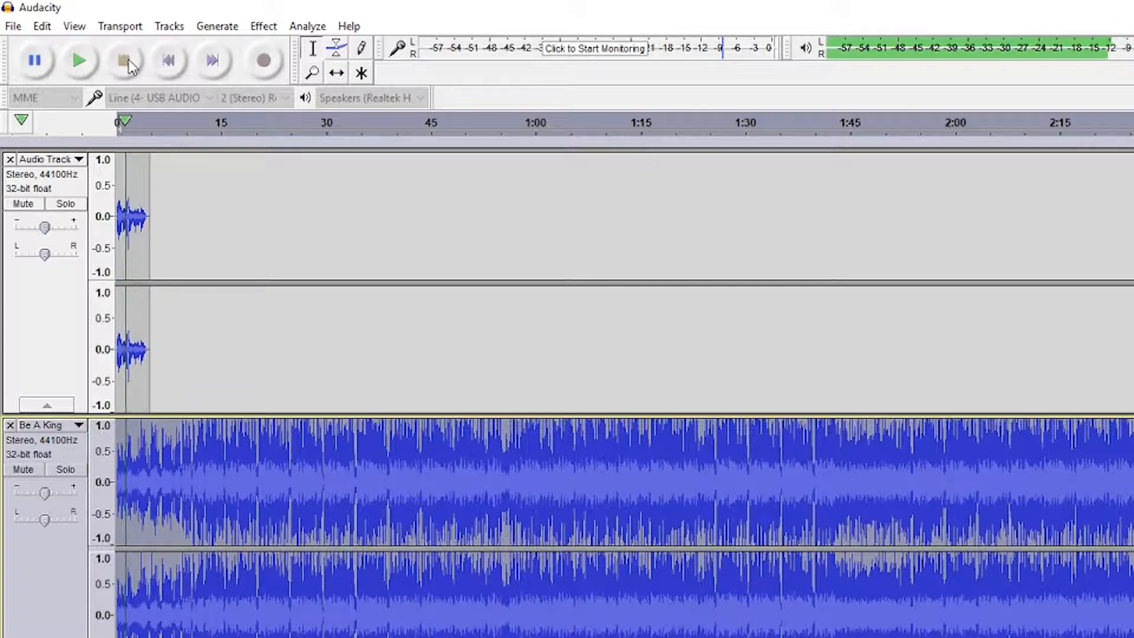
left_click(126, 61)
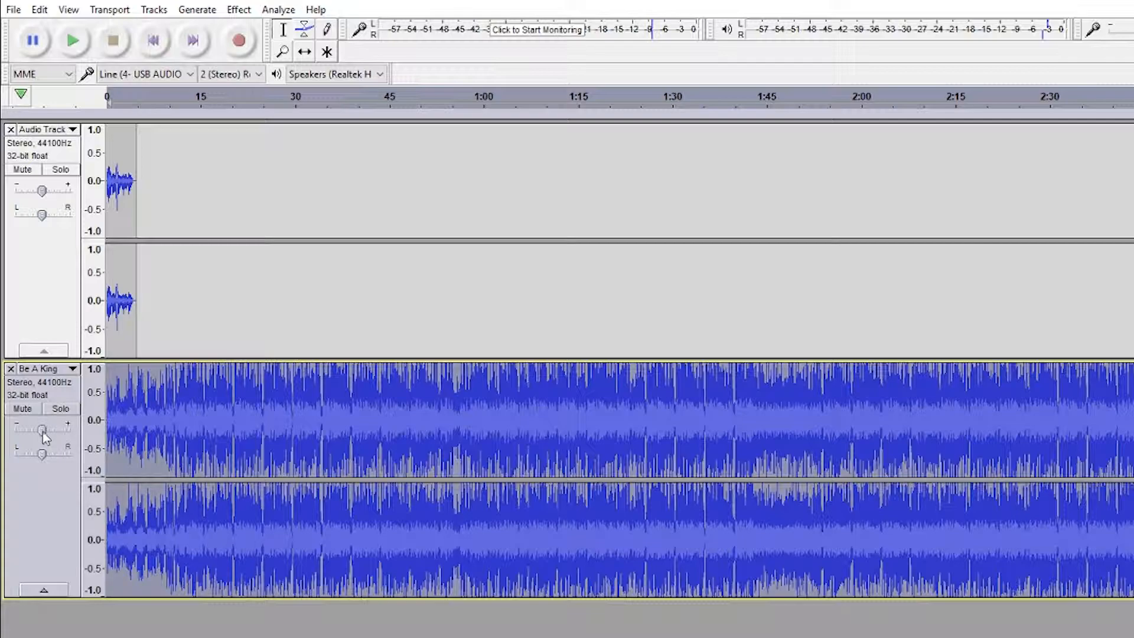
left_click_drag(43, 433, 13, 435)
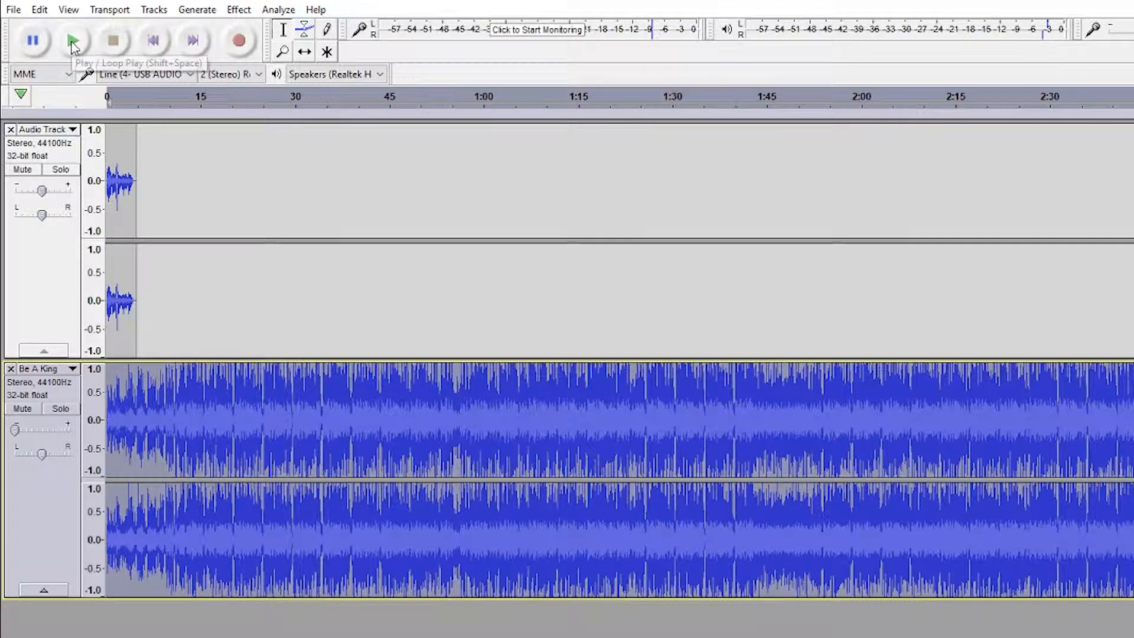
left_click(73, 44)
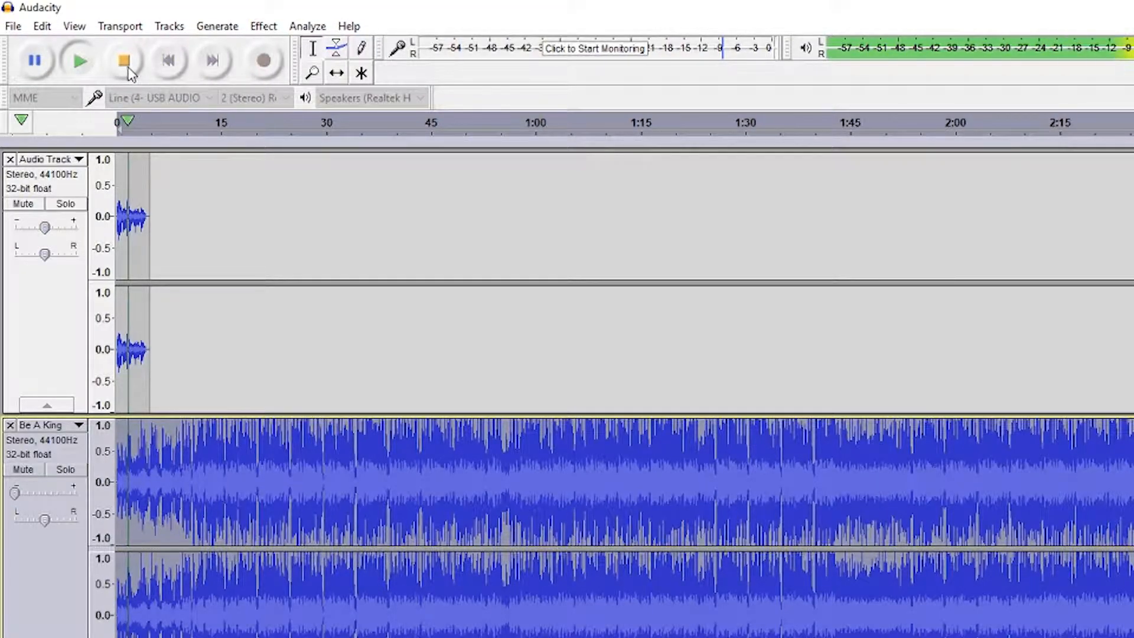
left_click(126, 64)
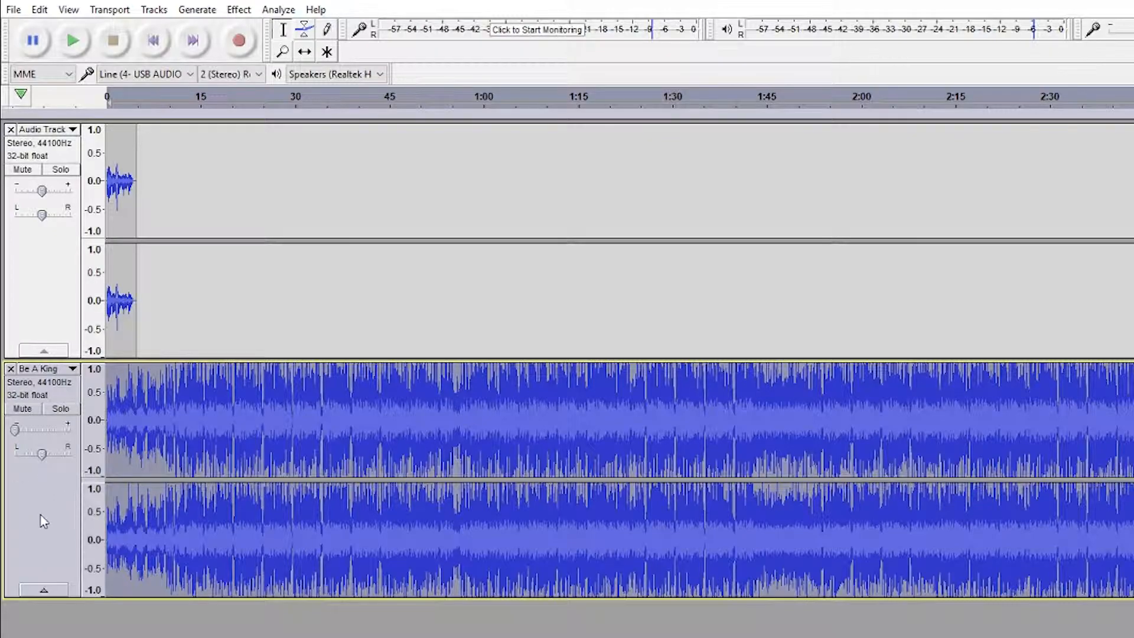
- Apply the Amplify effect to the Be A King track with an amplification of -16.3 dB
left_click(239, 9)
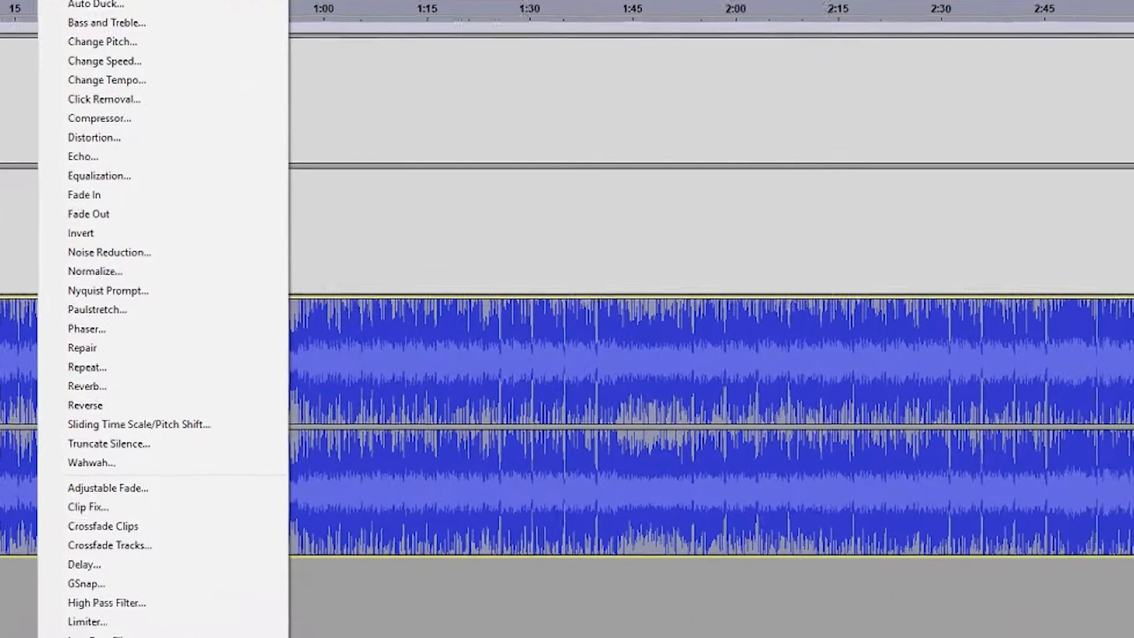
left_click(390, 72)
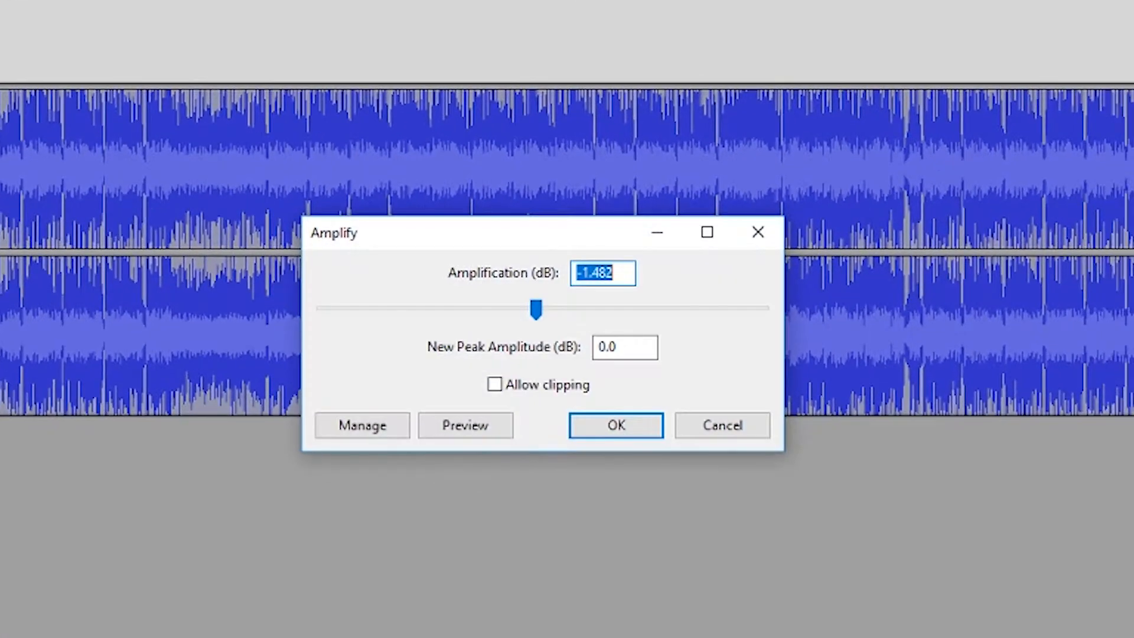
left_click_drag(536, 309, 470, 307)
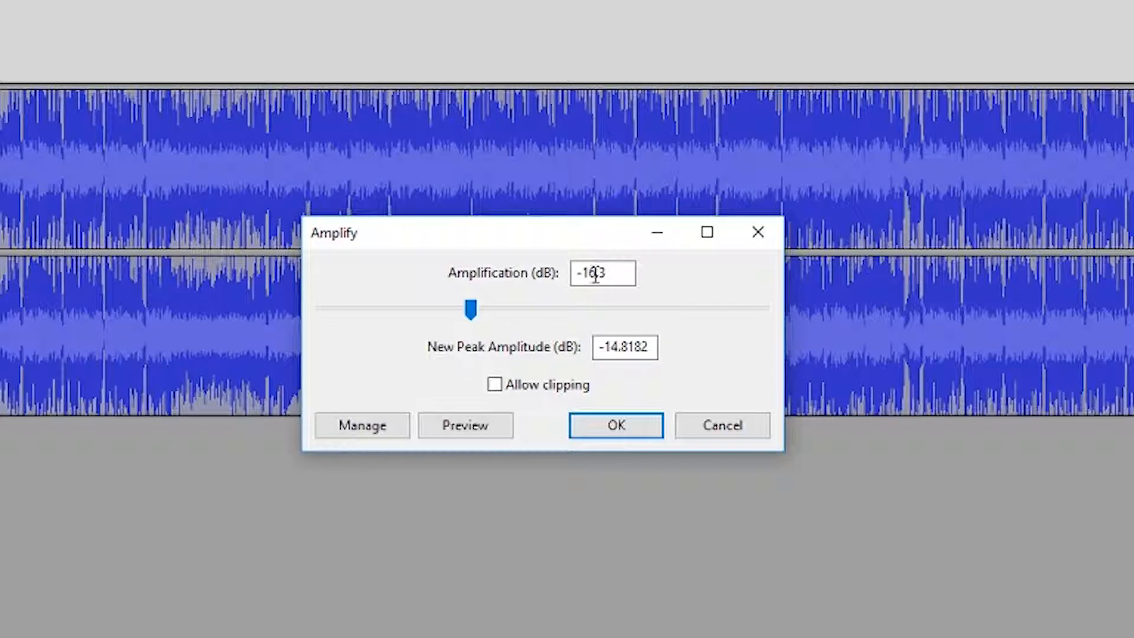
left_click(624, 419)
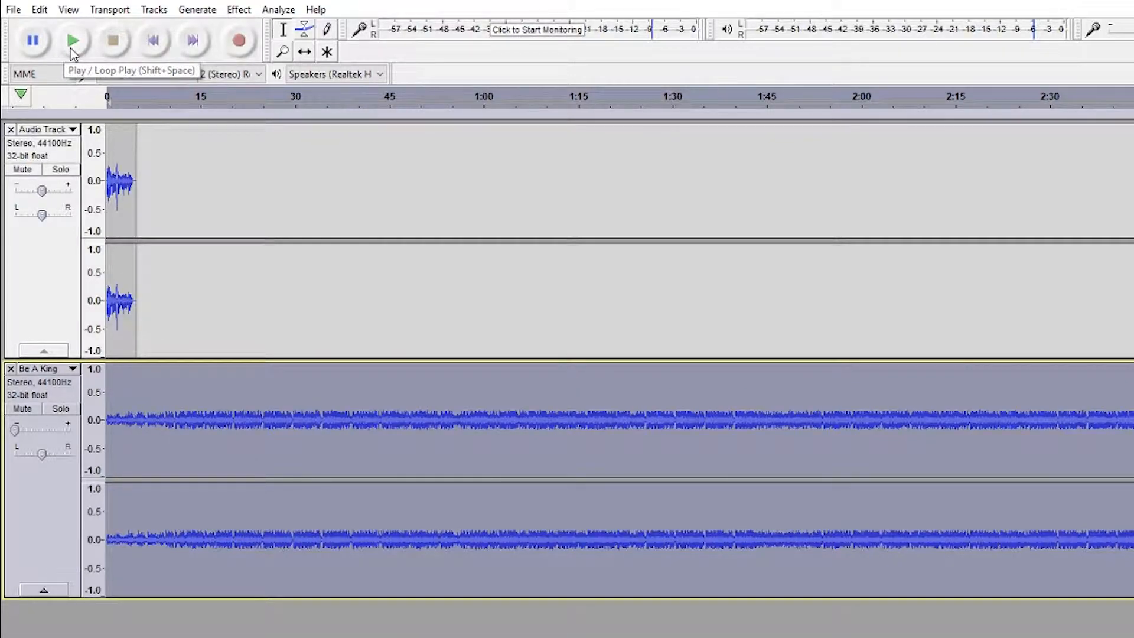
- Adjust the Be A King track's gain slider to just below centre, previewing playback between adjustments
left_click(71, 43)
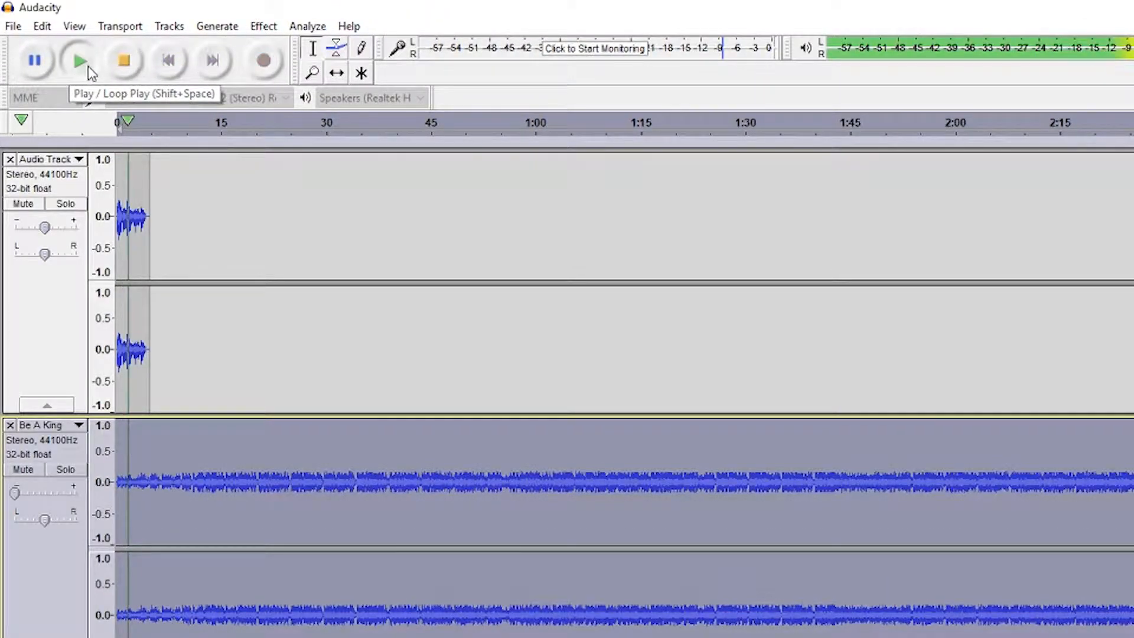
left_click(125, 66)
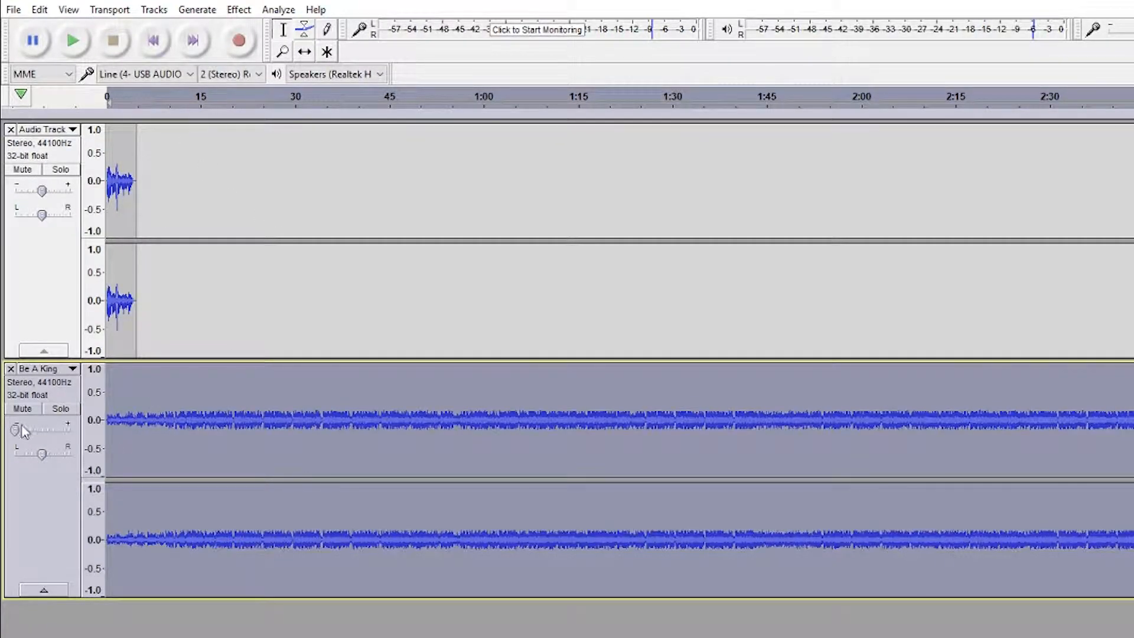
left_click_drag(16, 433, 68, 437)
left_click(74, 42)
left_click_drag(41, 434, 37, 433)
left_click(72, 41)
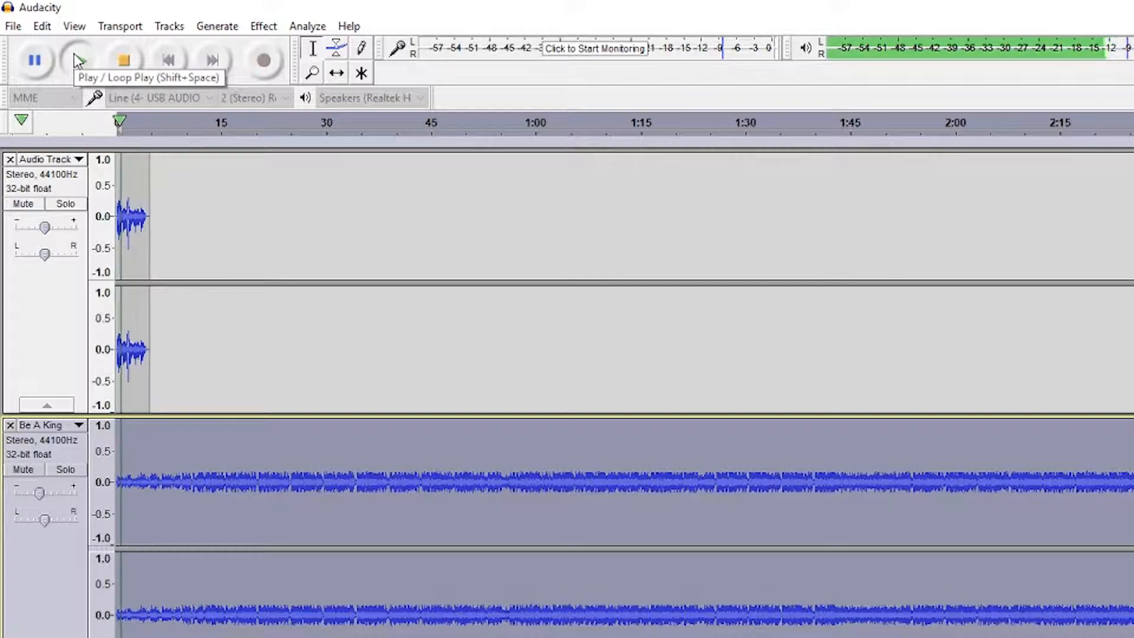
left_click(124, 62)
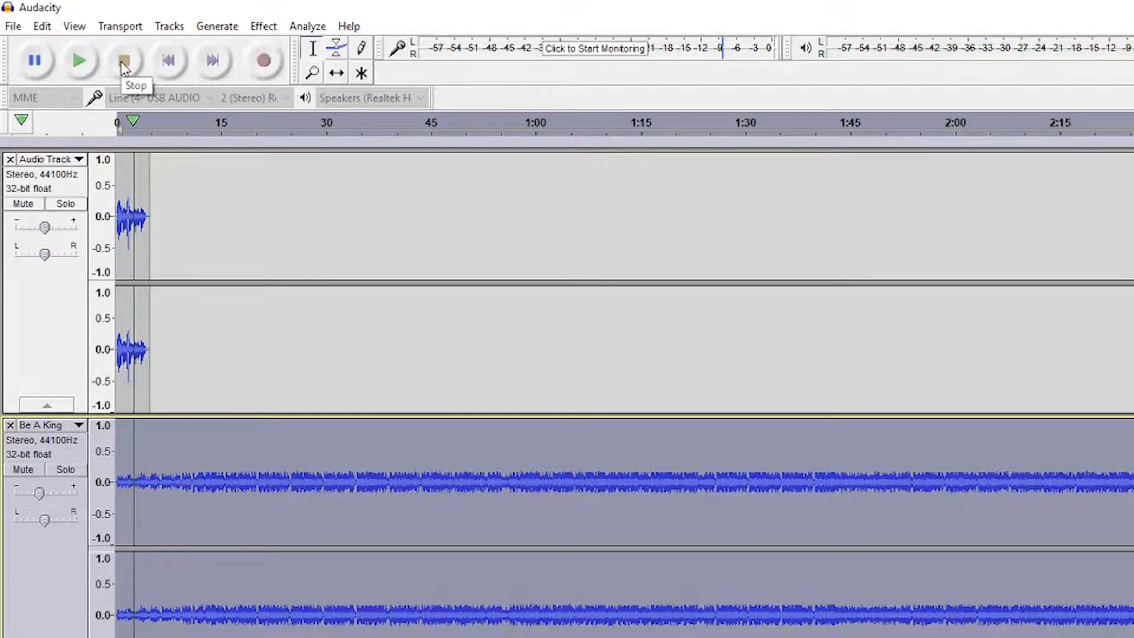
mouse_move(39, 501)
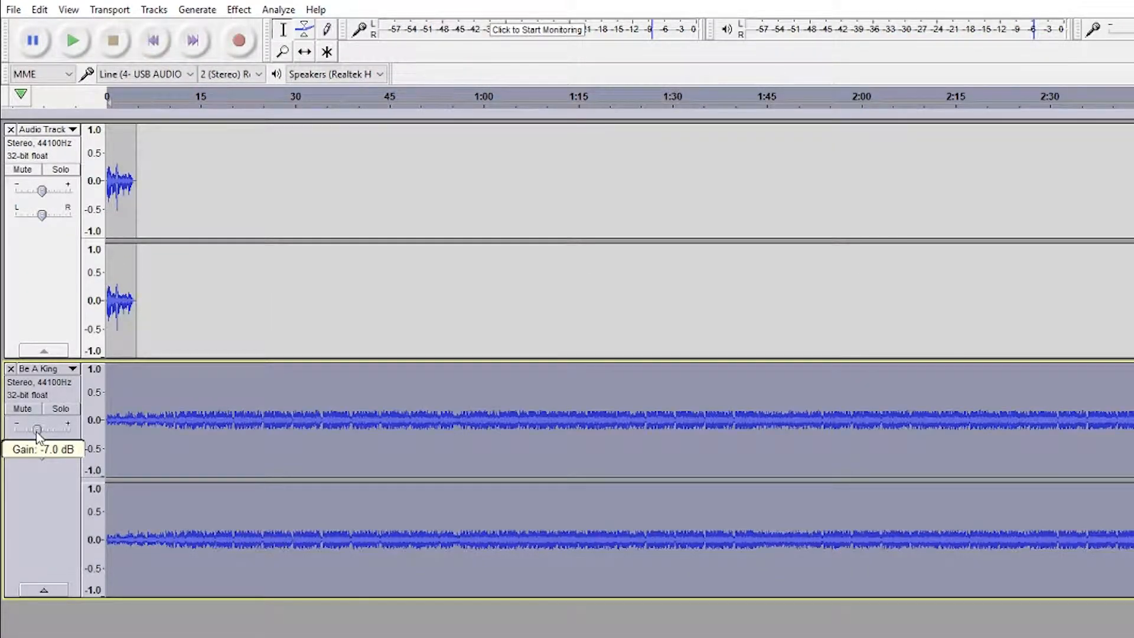
left_click_drag(37, 437, 26, 438)
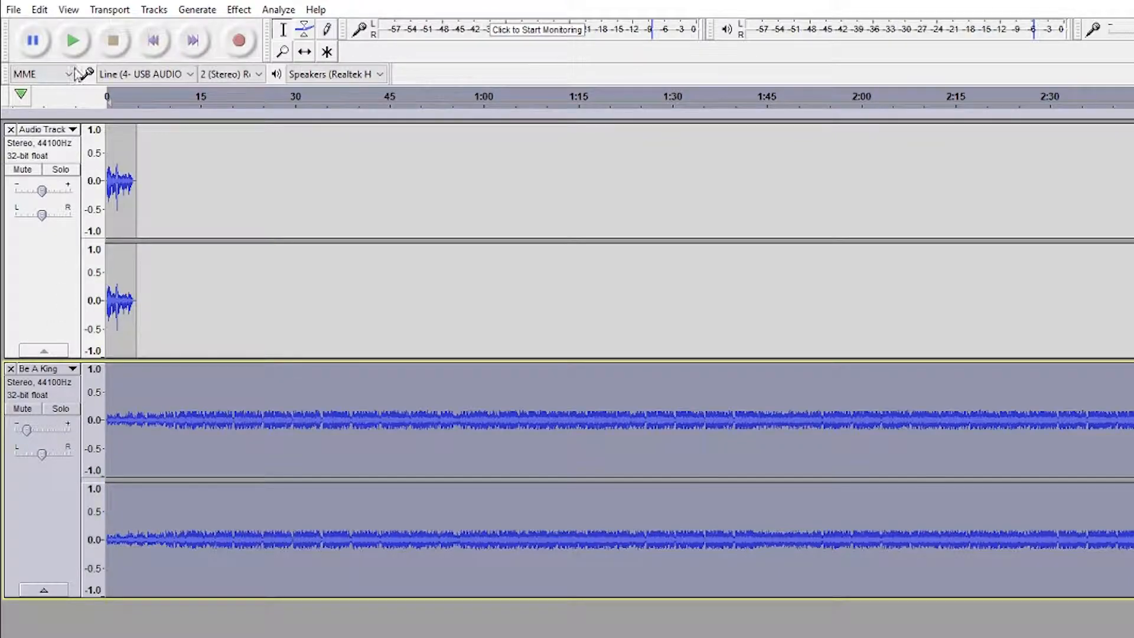
left_click(72, 43)
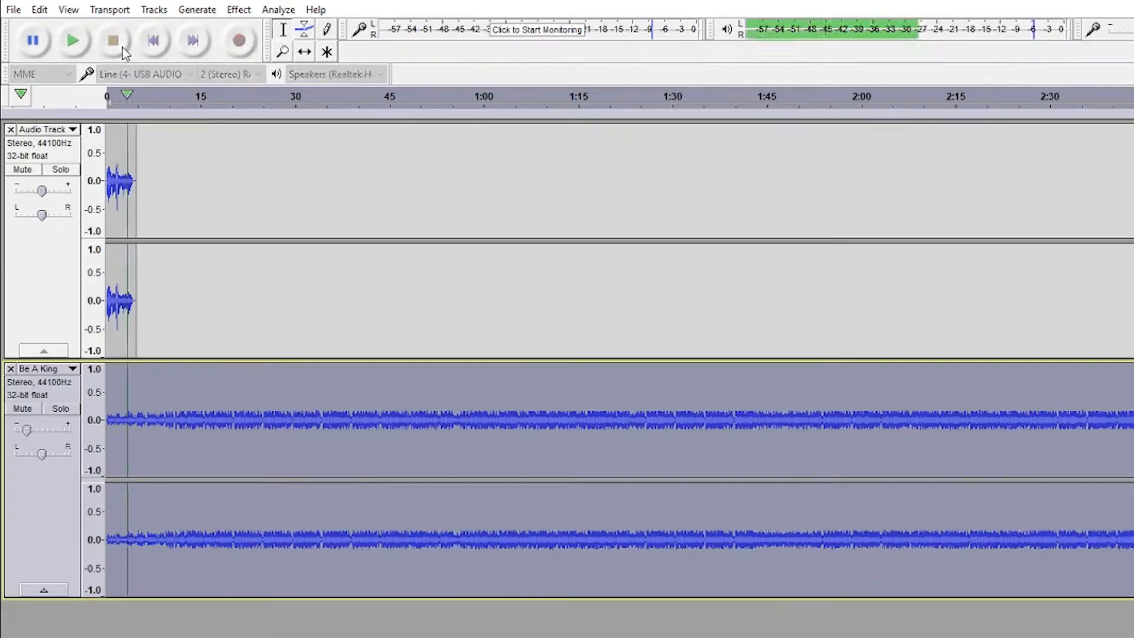
left_click(122, 47)
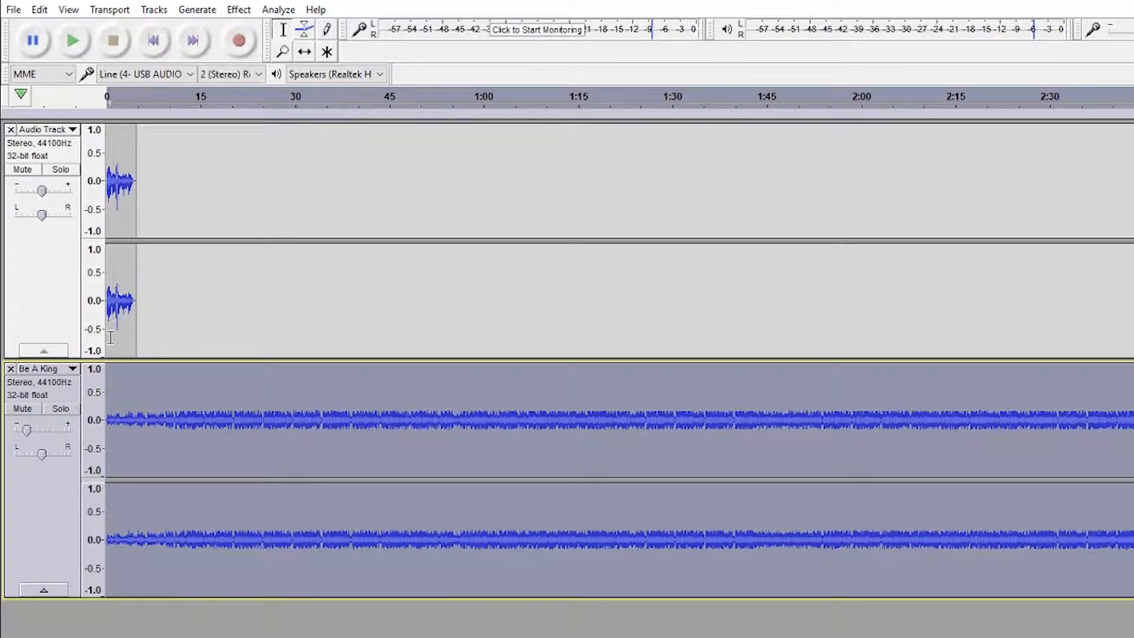
- Delete the short silent stretch at the very start of the Be A King track
key("ctrl")
scroll(119, 413, "up", 3)
scroll(118, 412, "up", 1)
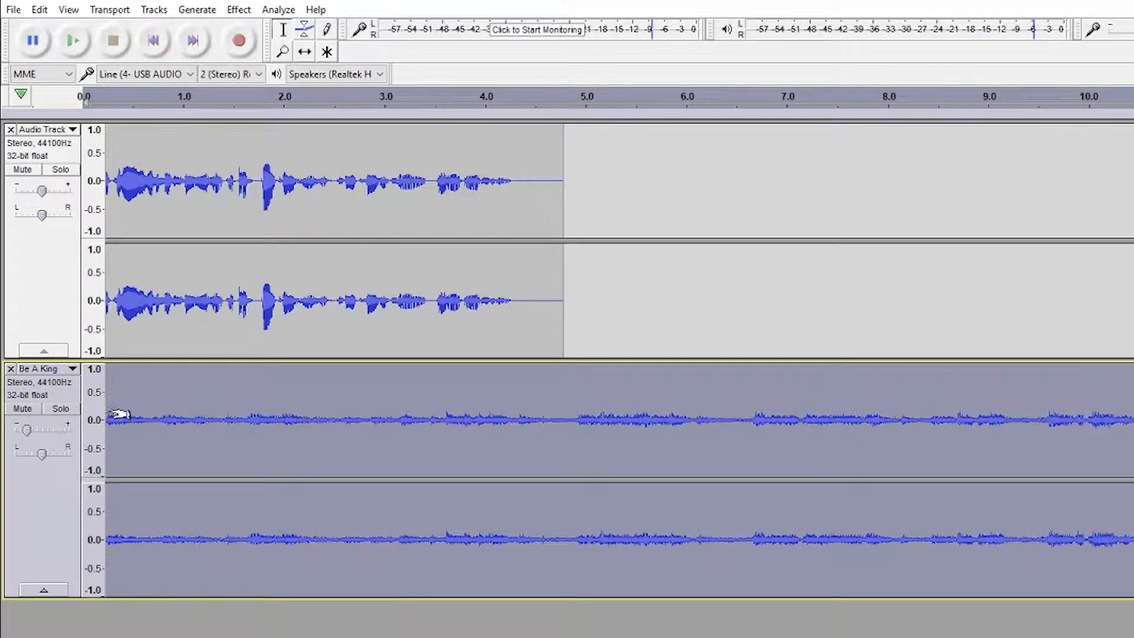
left_click(118, 423)
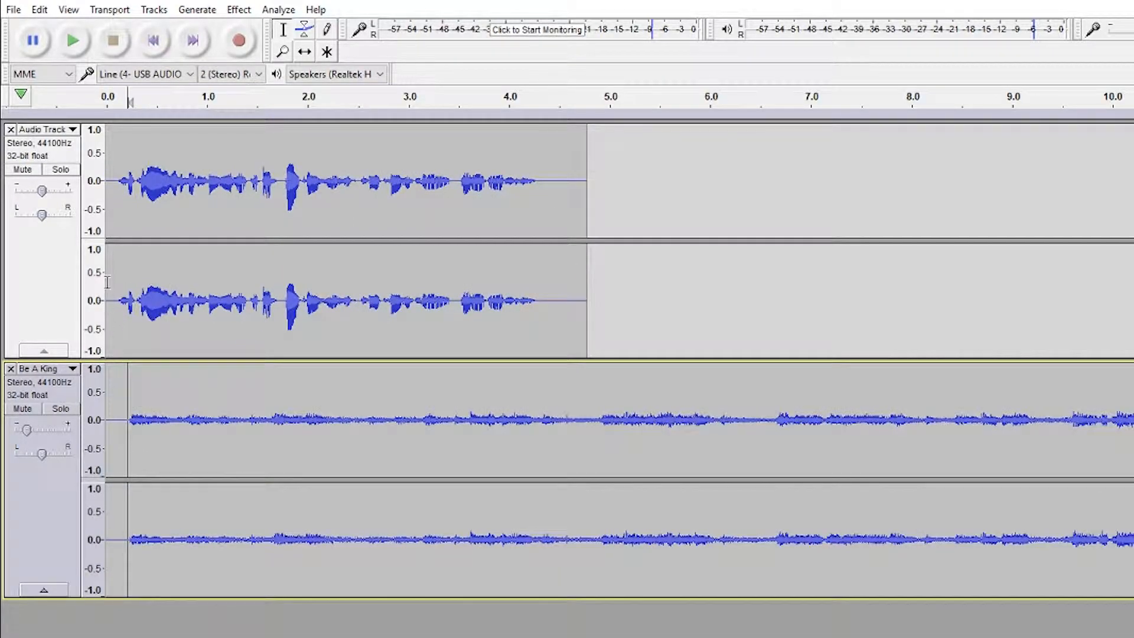
left_click(118, 299)
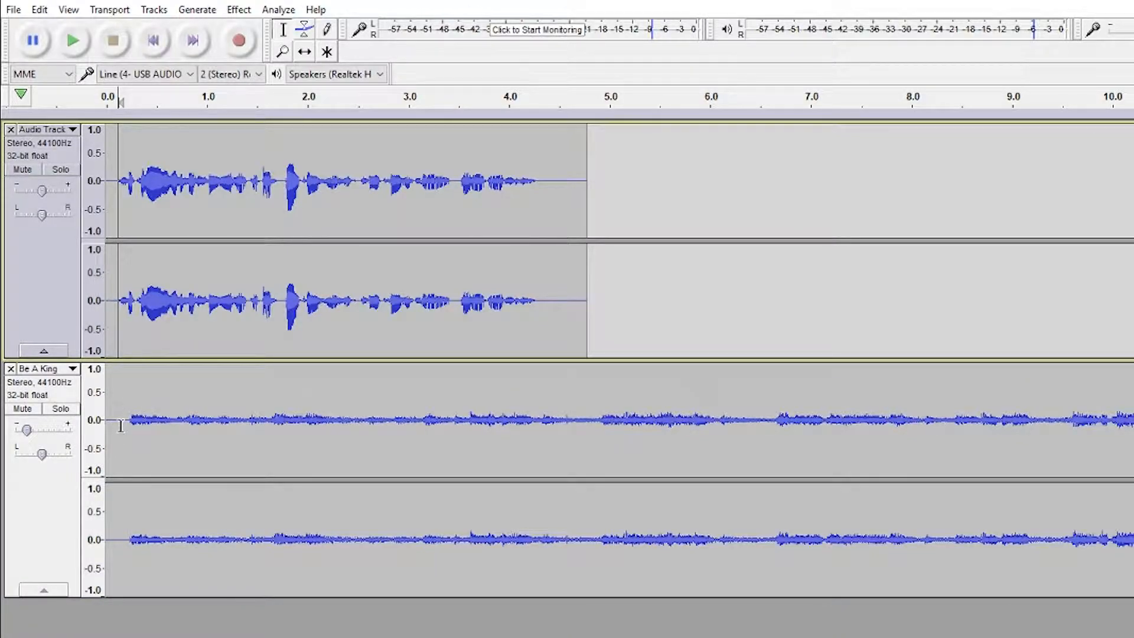
left_click_drag(120, 427, 93, 426)
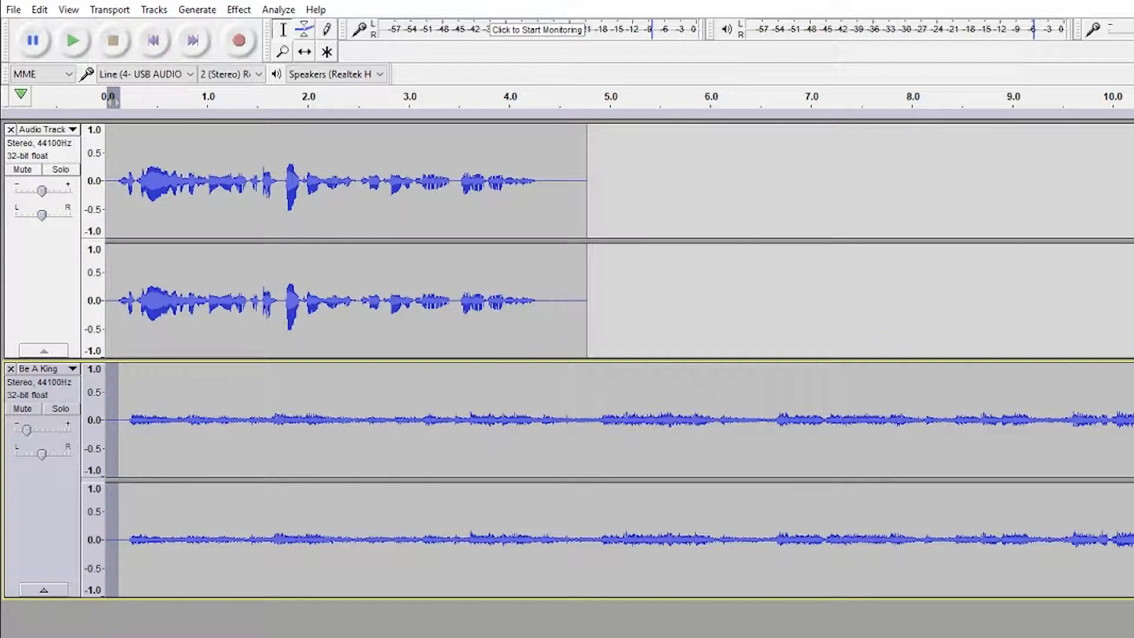
key("Delete")
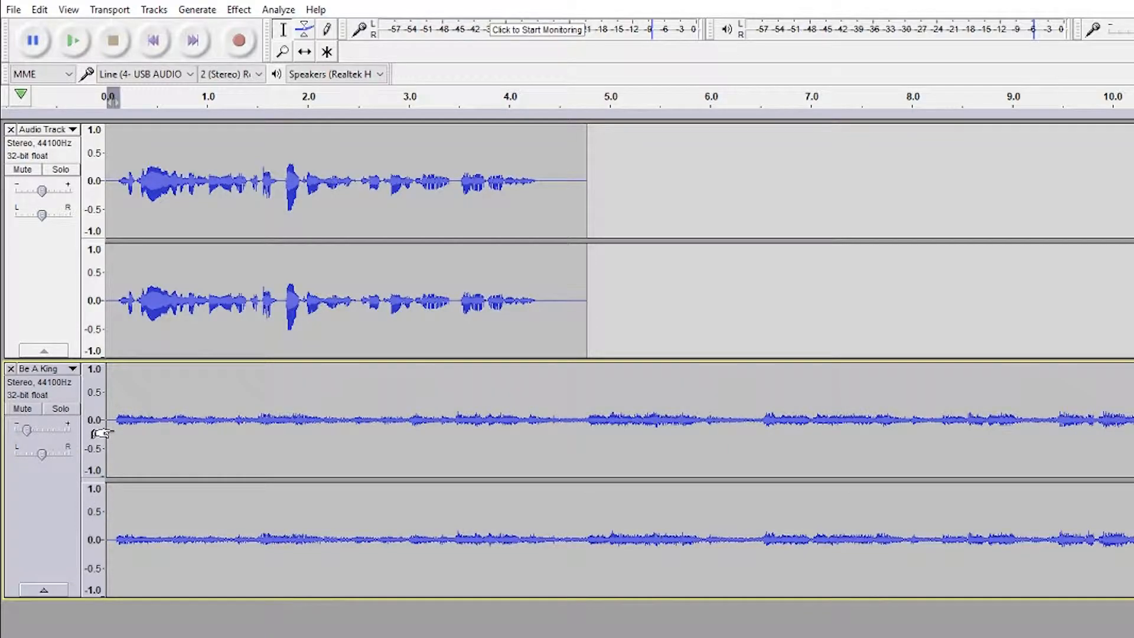
- With the Time Shift tool, slide the Be A King clip to start at the beginning of the timeline and preview
left_click_drag(109, 433, 123, 434)
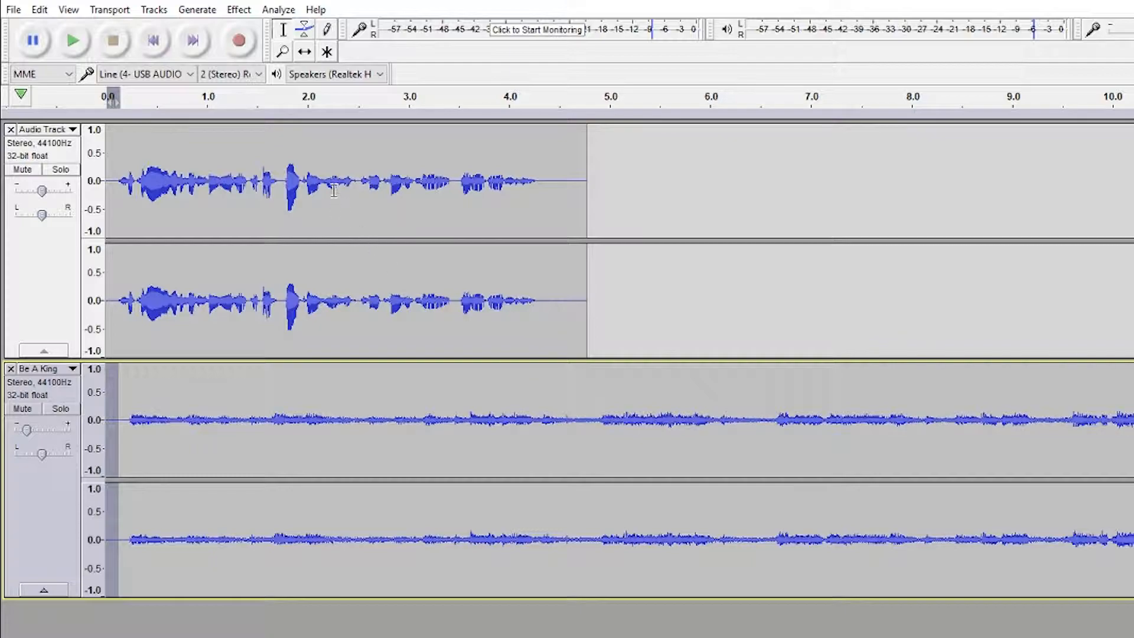
left_click(305, 52)
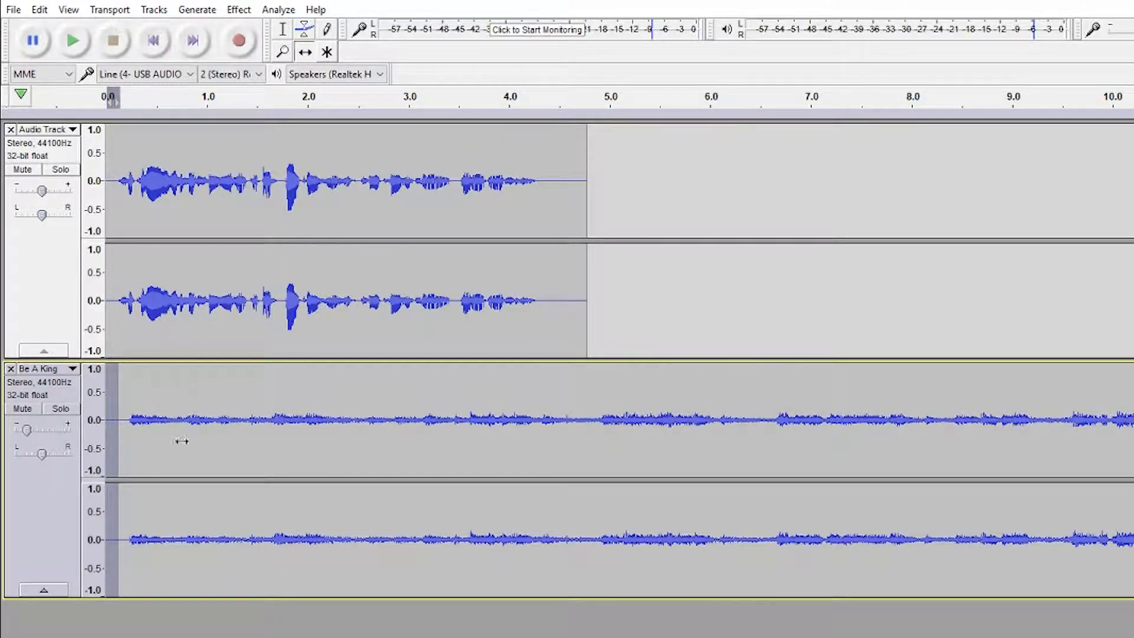
left_click_drag(204, 450, 673, 420)
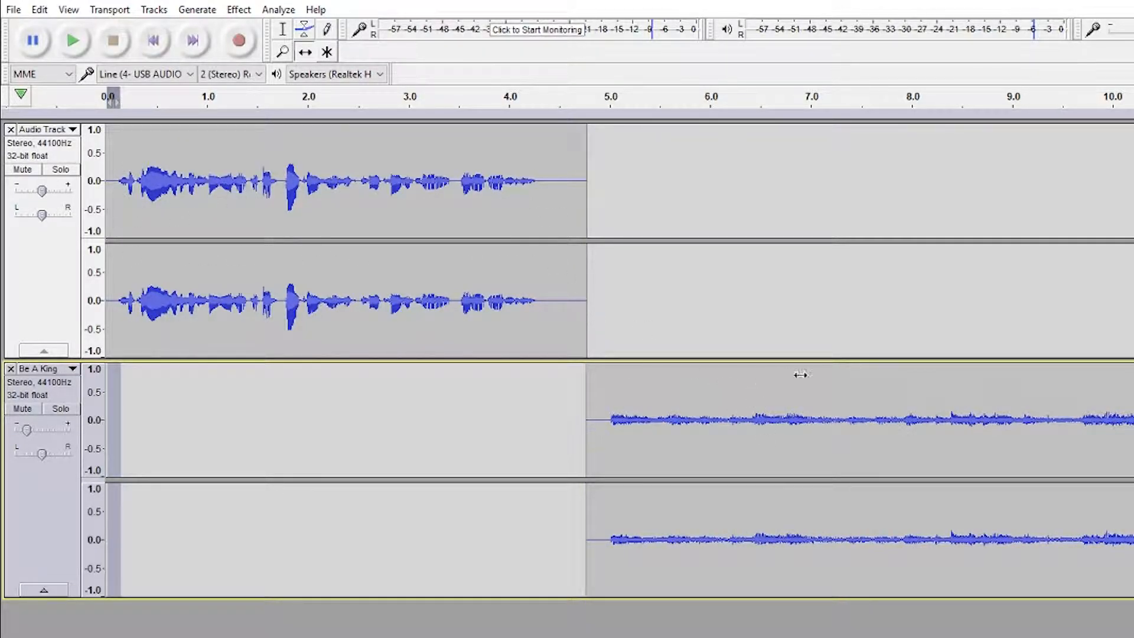
left_click_drag(685, 407, 237, 435)
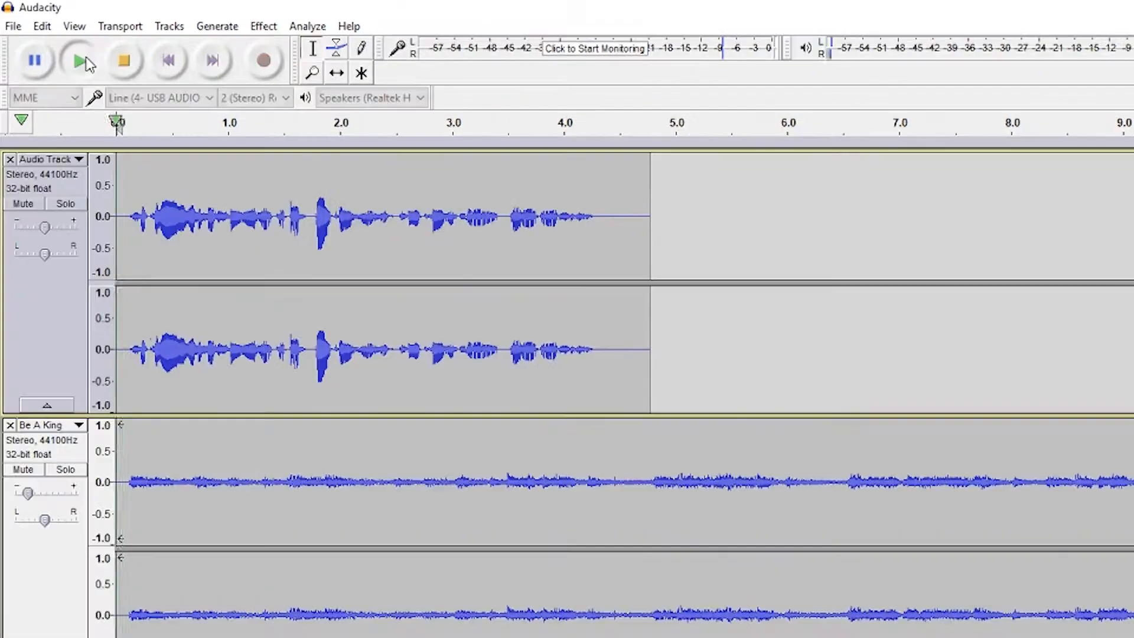
left_click(76, 43)
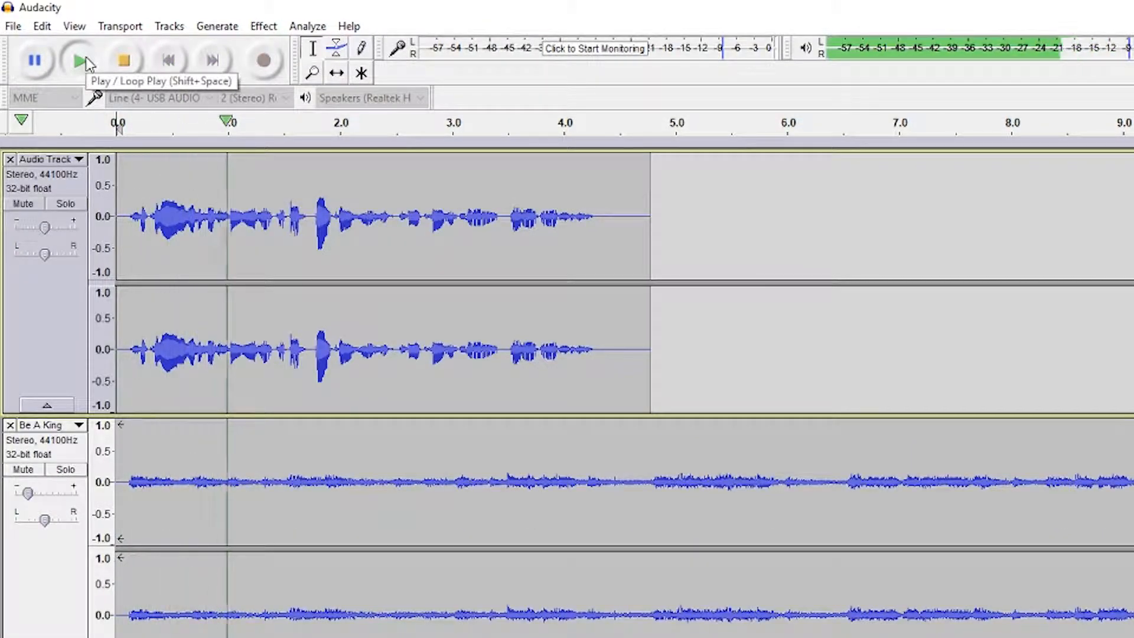
left_click(134, 59)
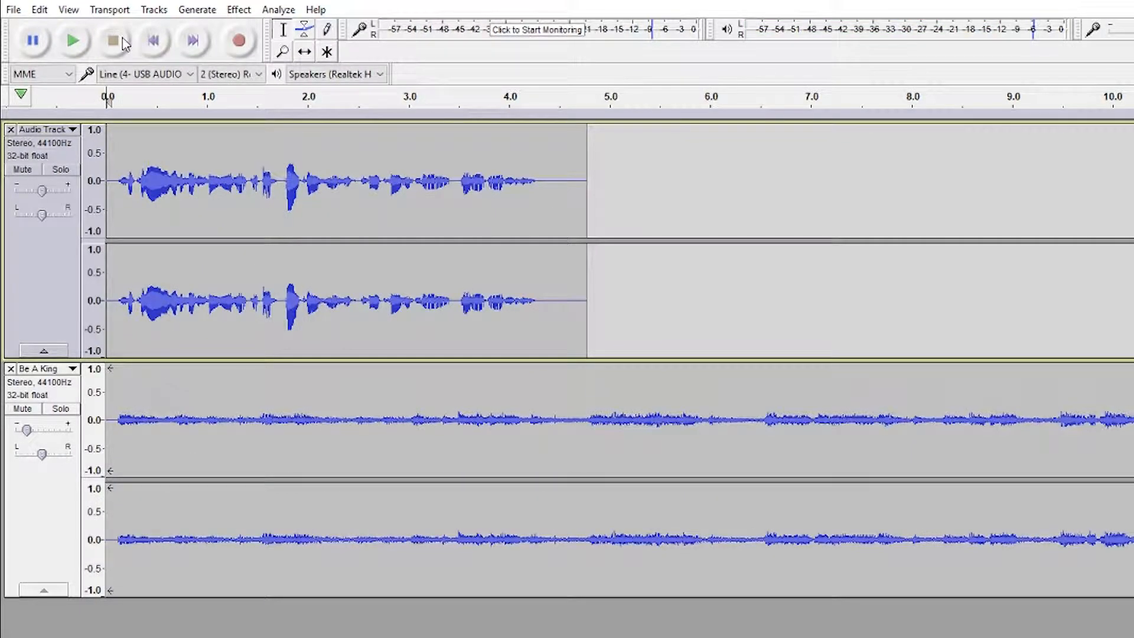